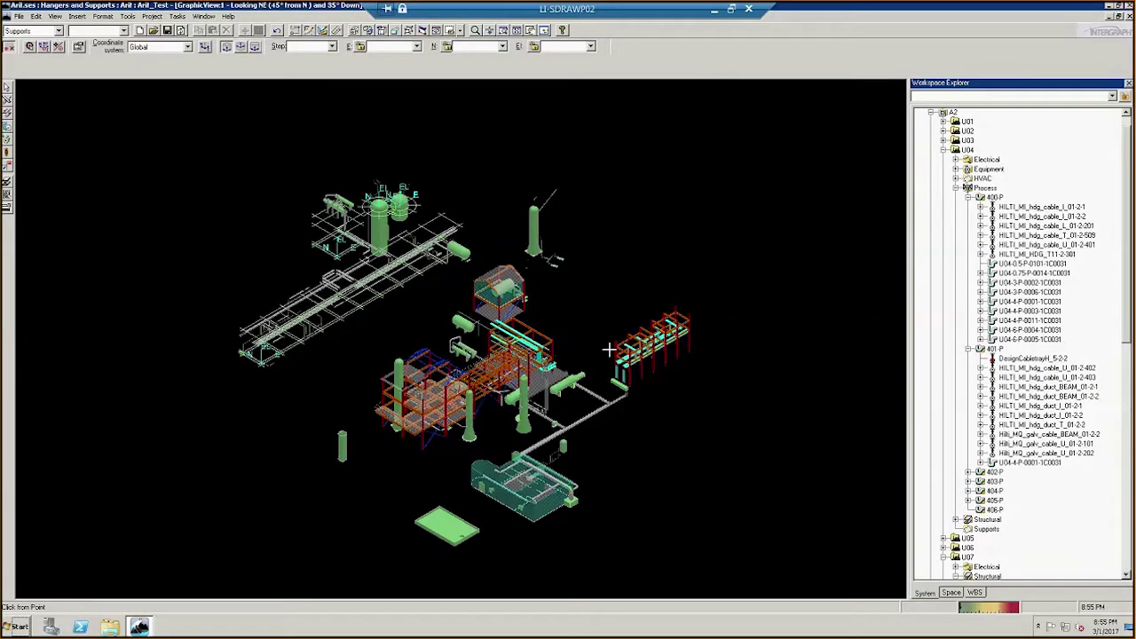
# Zoom into the steel frame and accept the near cable tray run as the feature to support
pyautogui.click(609, 350)
pyautogui.click(625, 368)
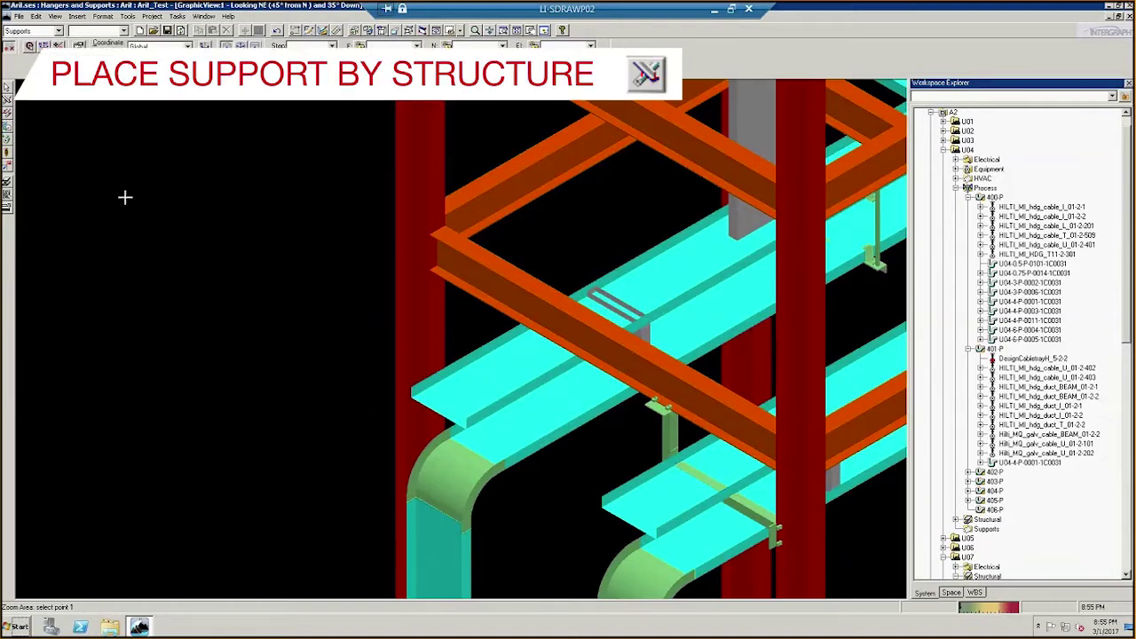
pyautogui.click(7, 102)
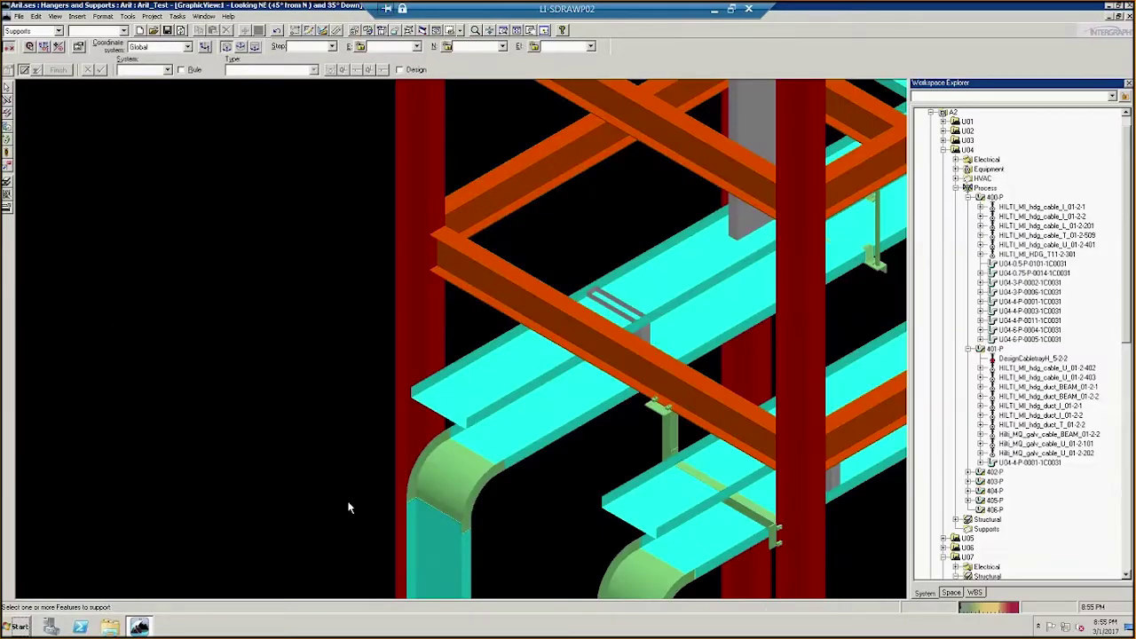
pyautogui.click(546, 441)
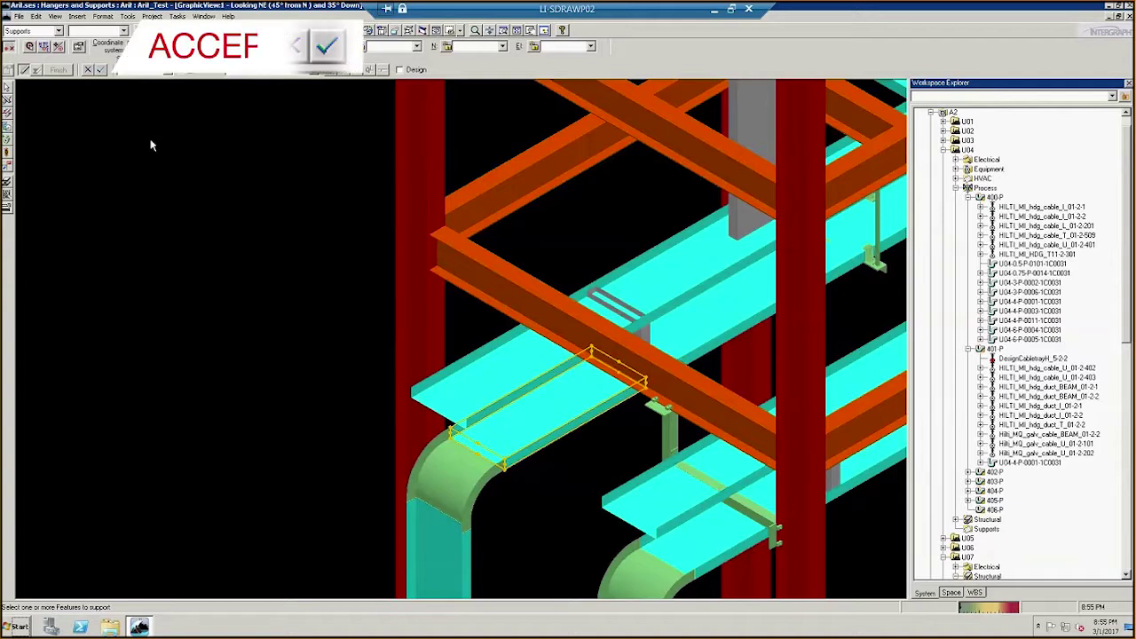
pyautogui.click(102, 71)
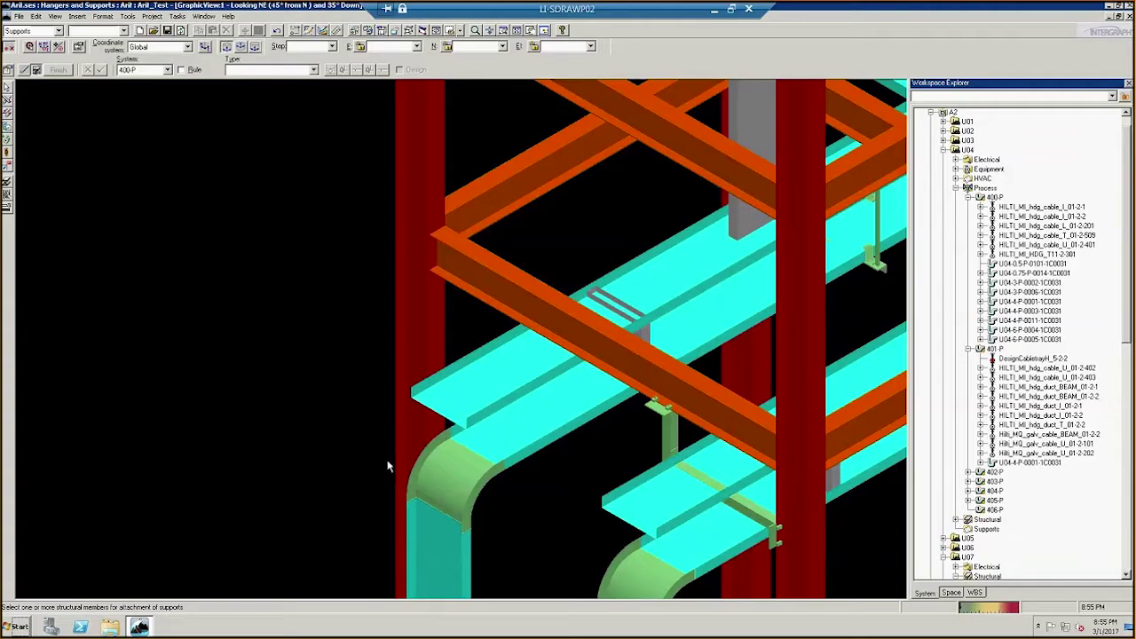
# Accept the orange steel beam above the tray as the supporting structure
pyautogui.click(549, 328)
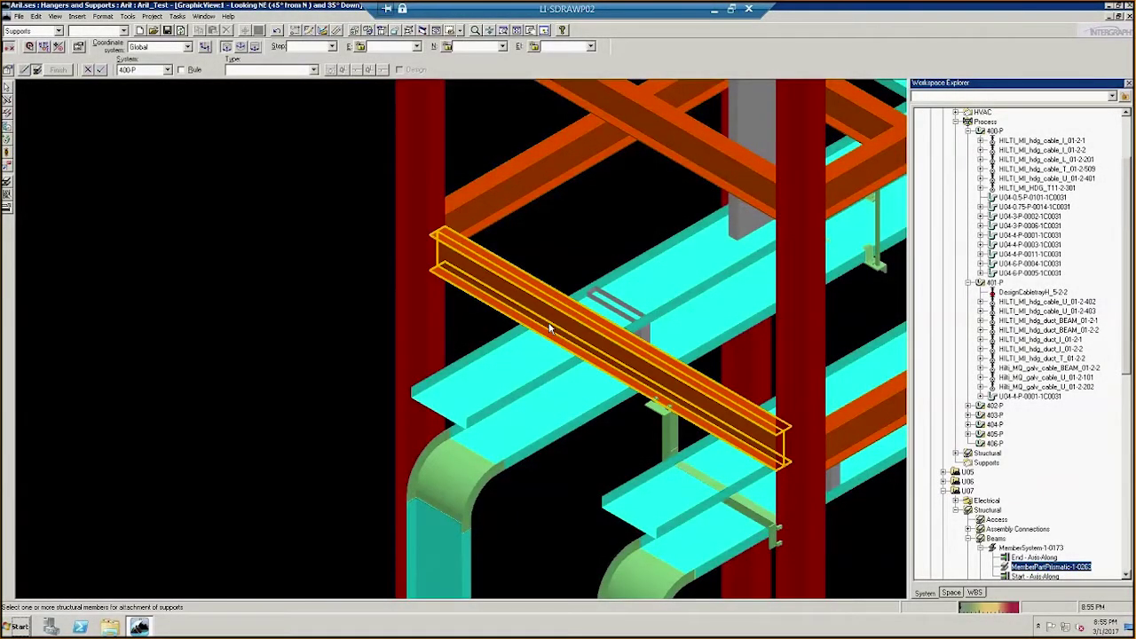
pyautogui.click(101, 69)
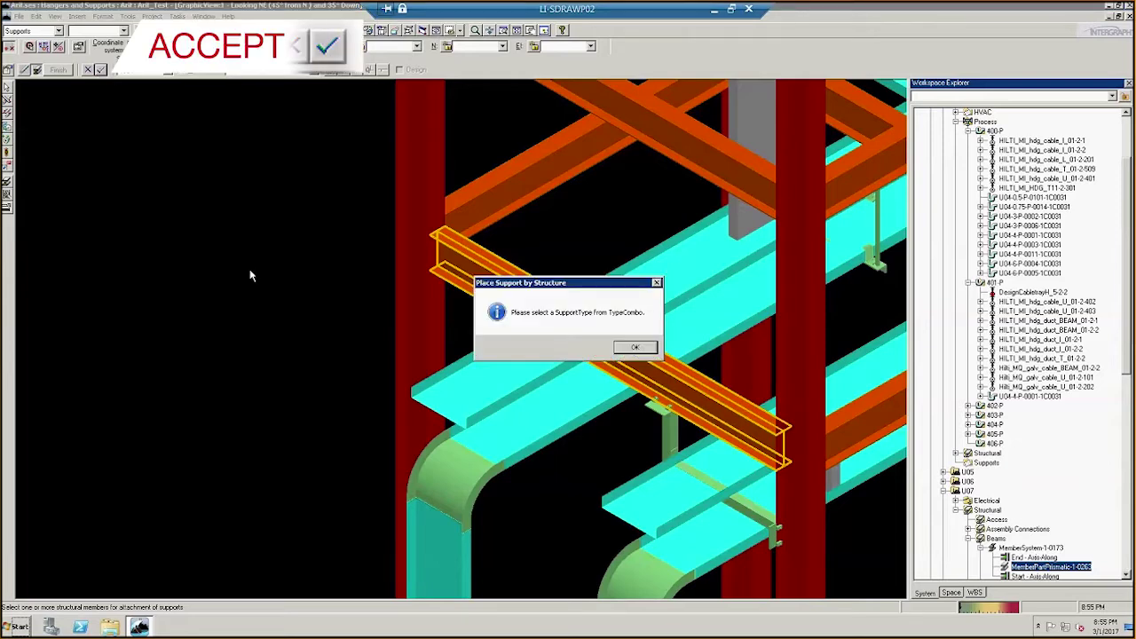
pyautogui.click(634, 348)
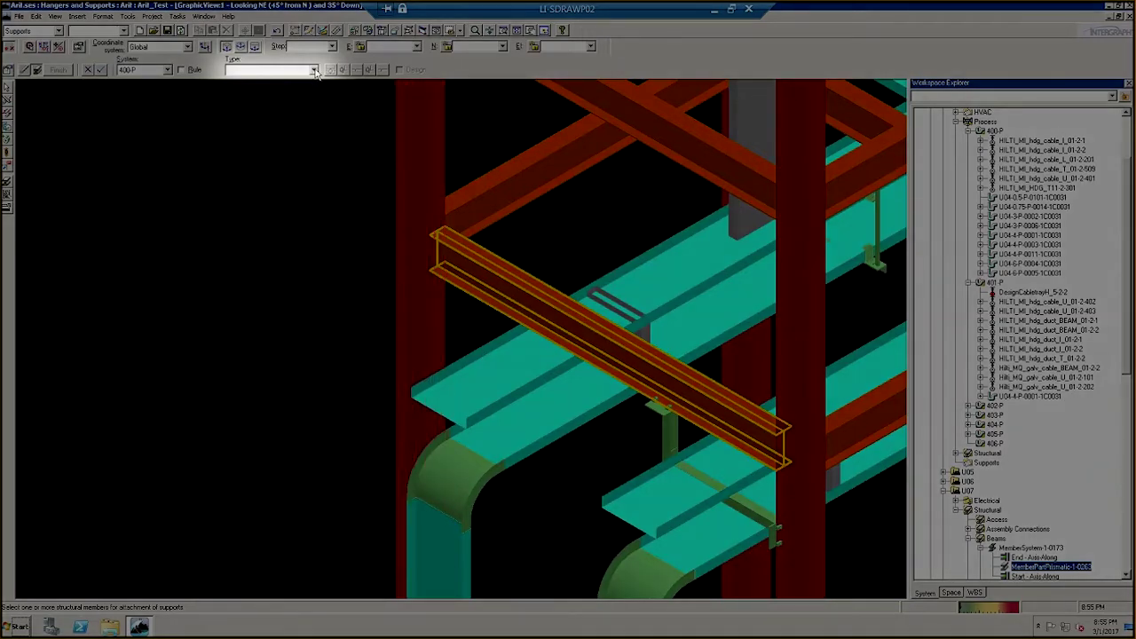
# Choose More... in the support Type list to browse the full catalog
pyautogui.click(314, 71)
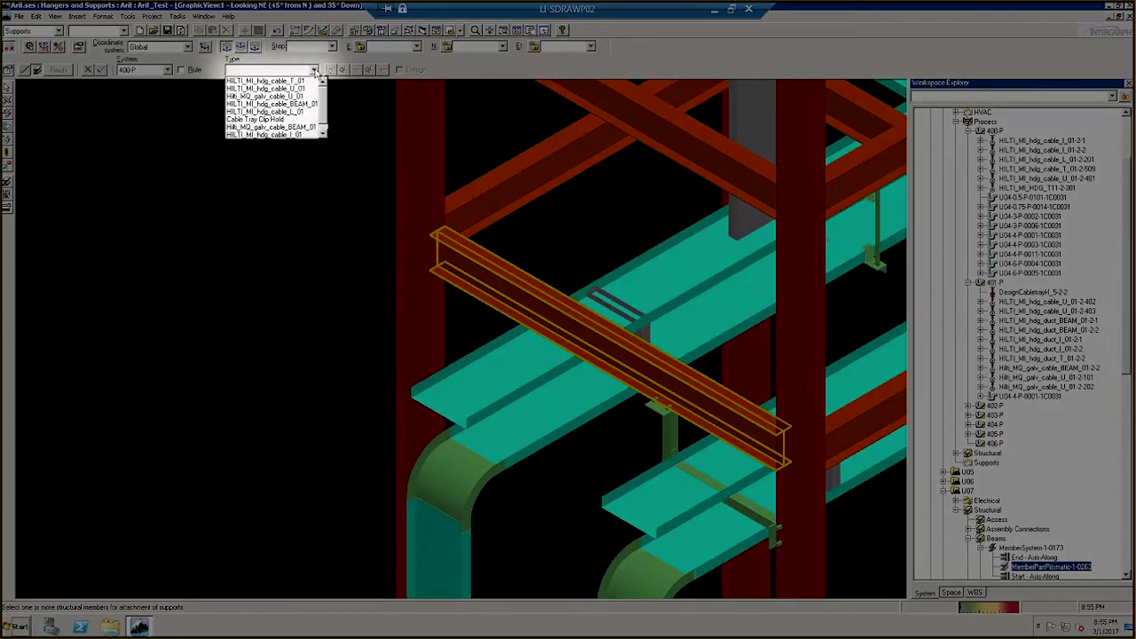
pyautogui.click(323, 133)
pyautogui.click(323, 133)
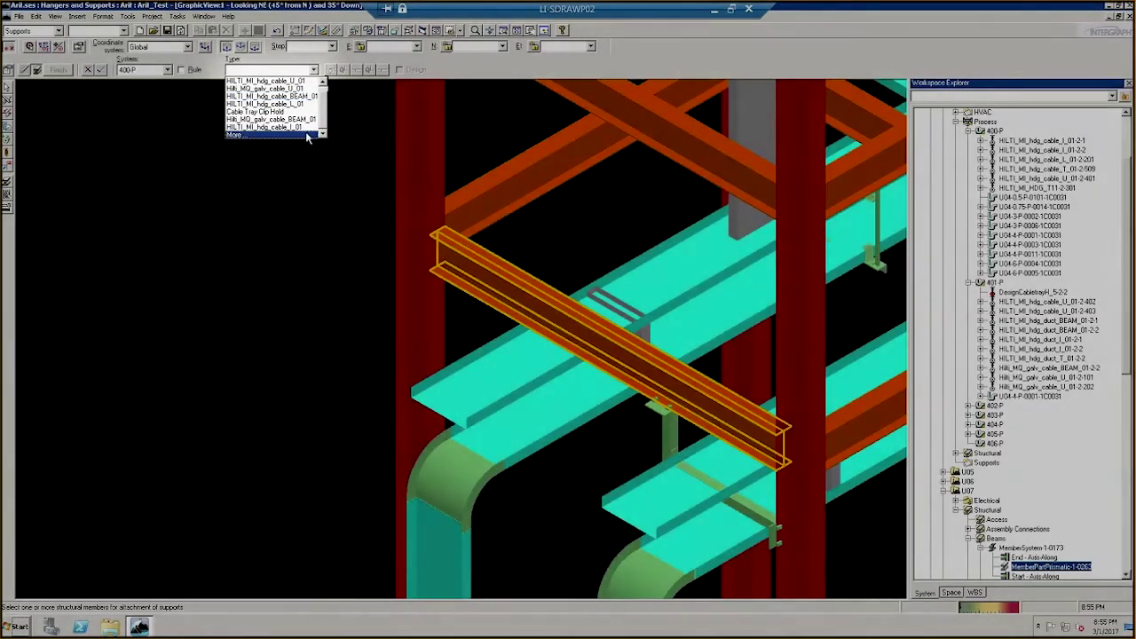
# Pick HILTI_MI_hdg_cable_U_01 from Hilti MIAssy > Cabletray Supports > HILTI_MI_HDG_CABL_U as the support
pyautogui.click(306, 134)
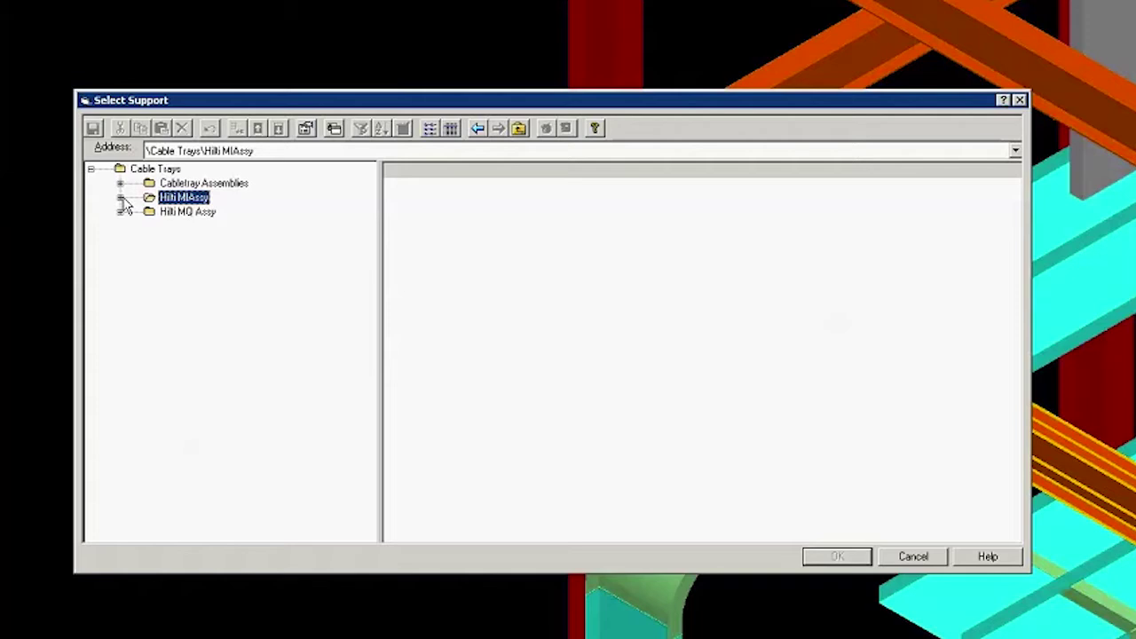
pyautogui.click(121, 198)
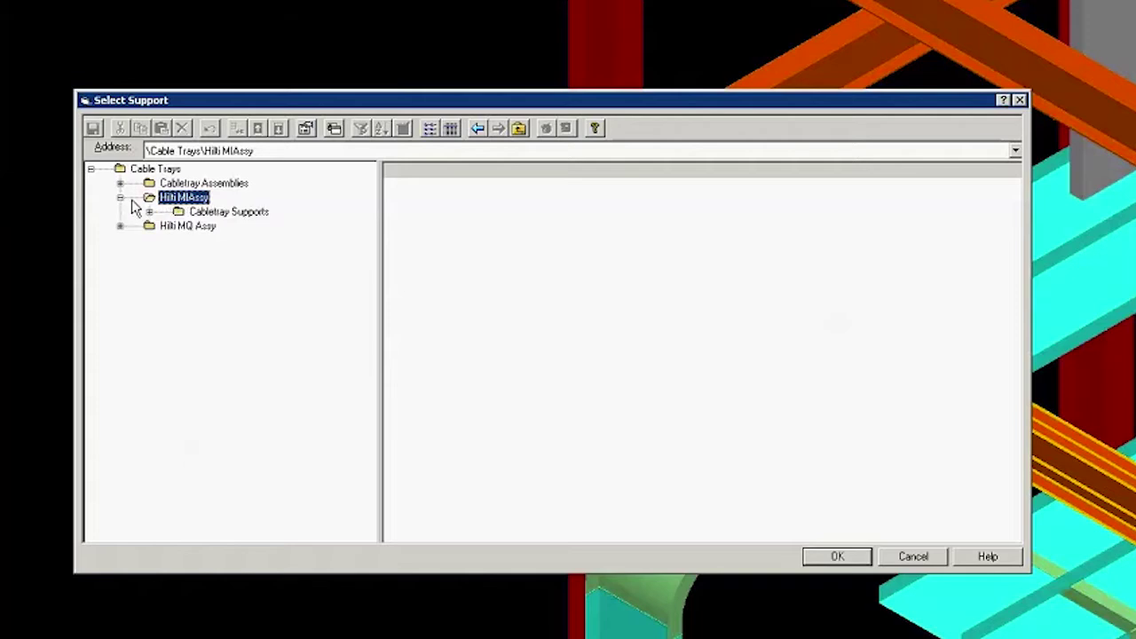
pyautogui.click(149, 211)
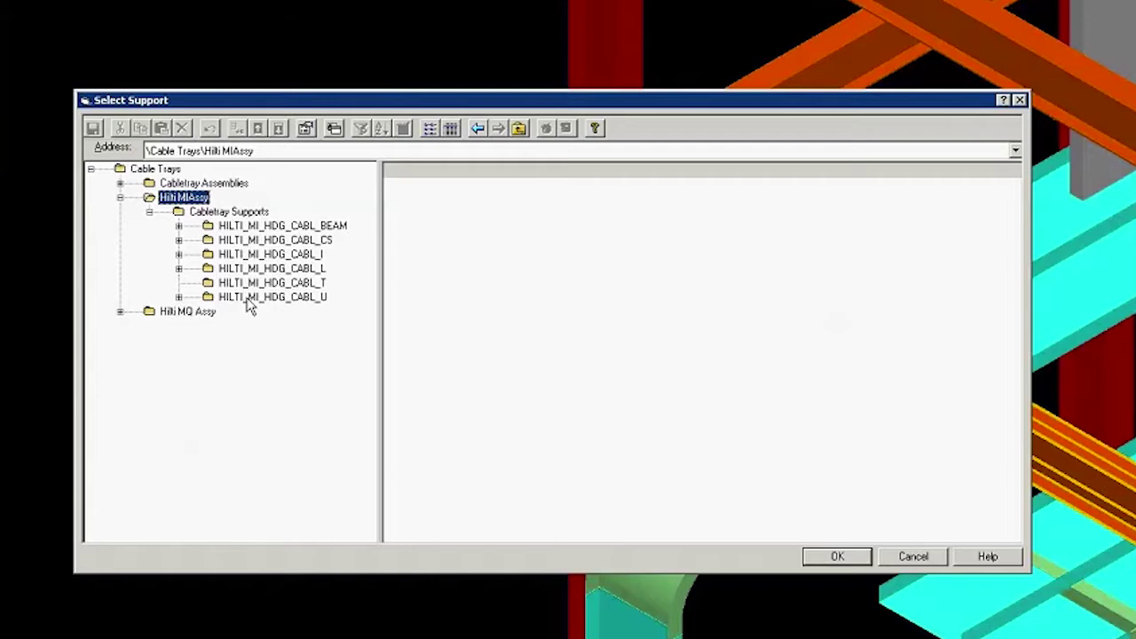
pyautogui.click(251, 298)
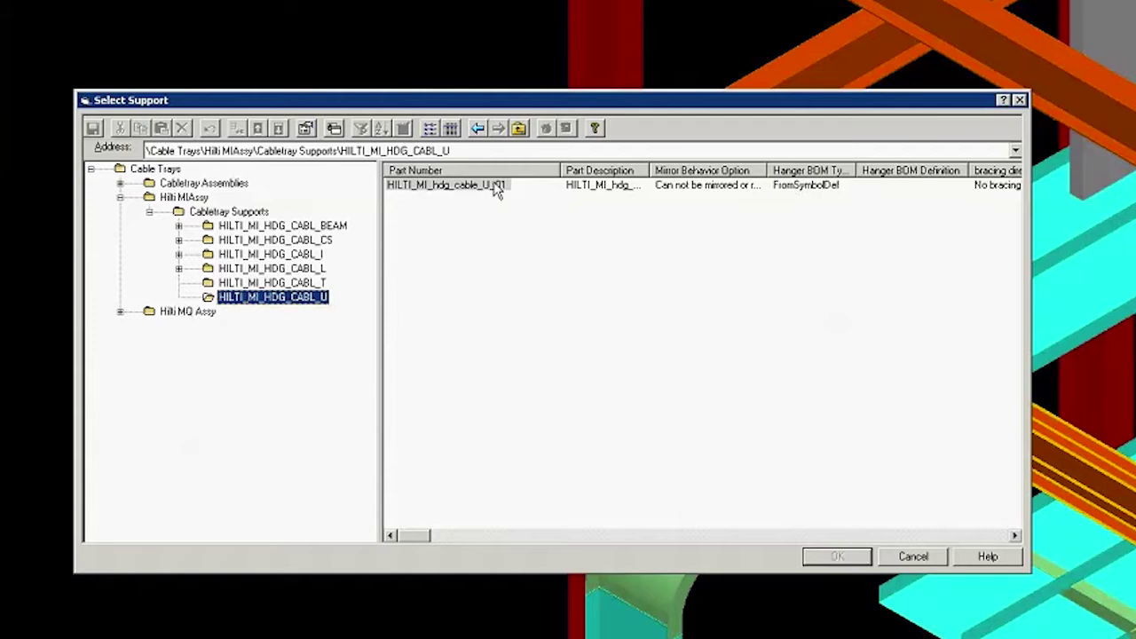
pyautogui.click(496, 187)
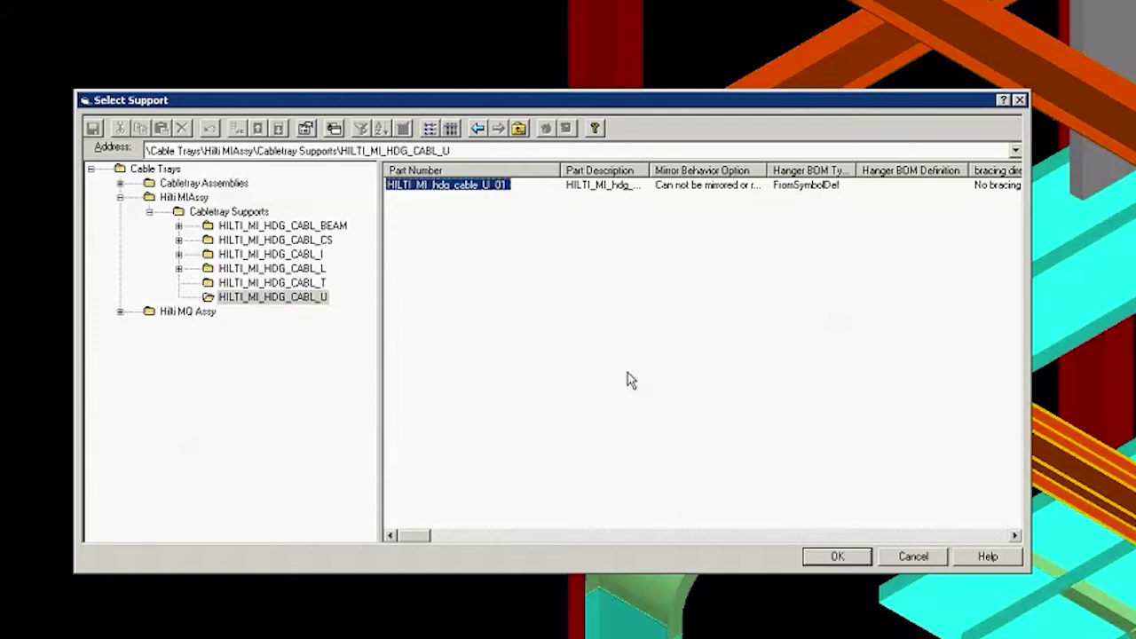
pyautogui.click(832, 556)
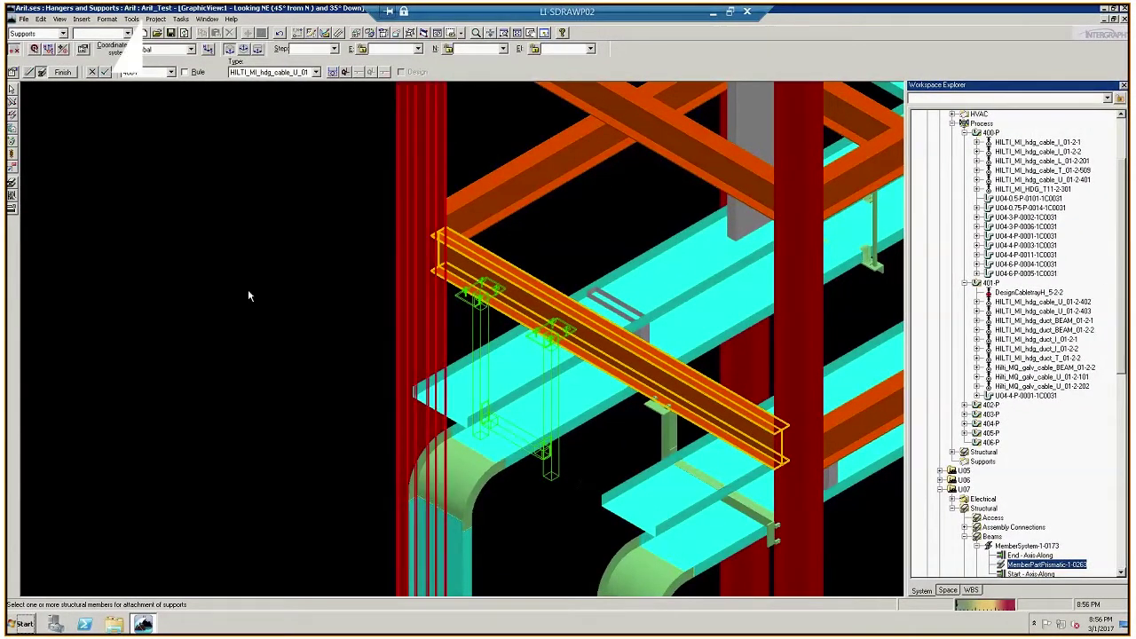
# Accept and finish placing the Hilti U support under the steel beam
pyautogui.click(105, 74)
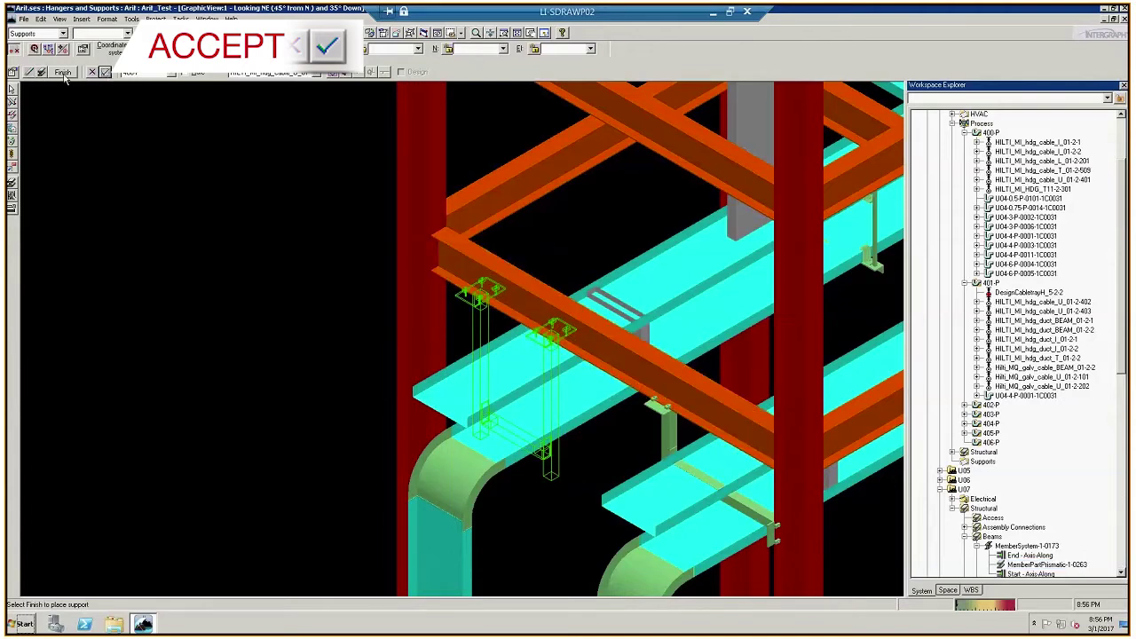
pyautogui.click(64, 76)
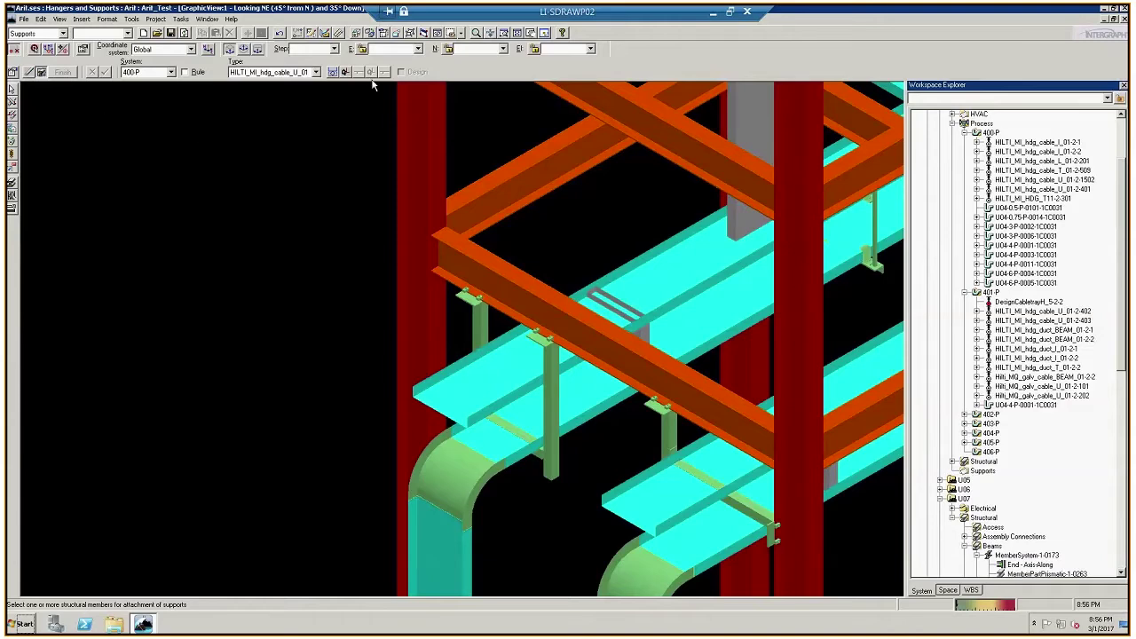
# Zoom onto the U support and select the upper cable tray for a structure-attached support
pyautogui.click(506, 35)
pyautogui.moveTo(385, 228); pyautogui.dragTo(578, 400)
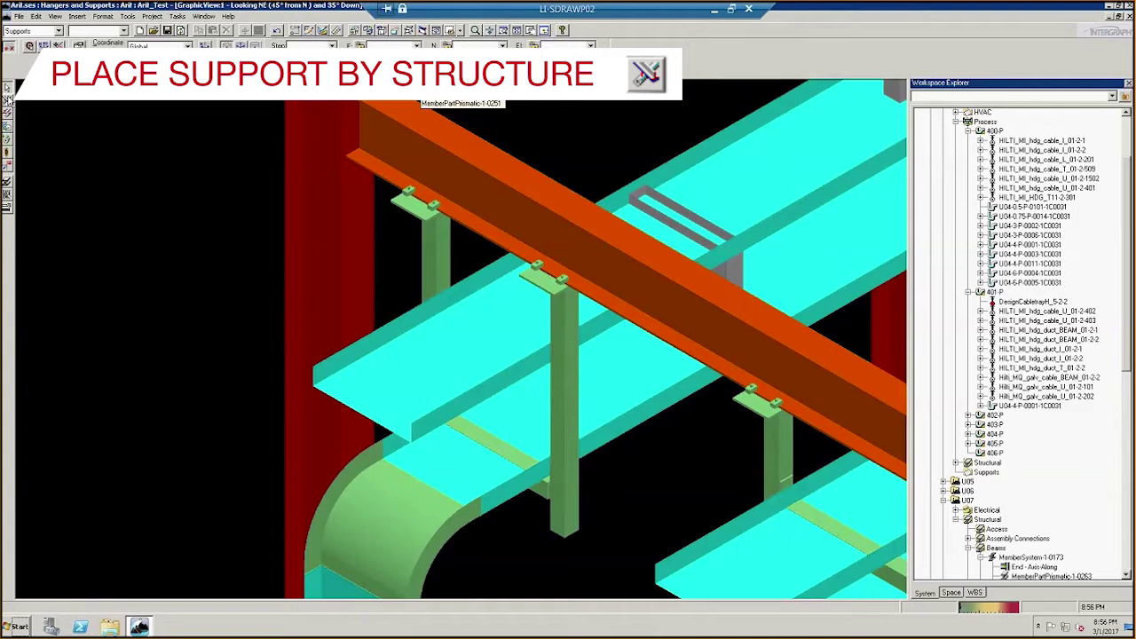
pyautogui.click(8, 99)
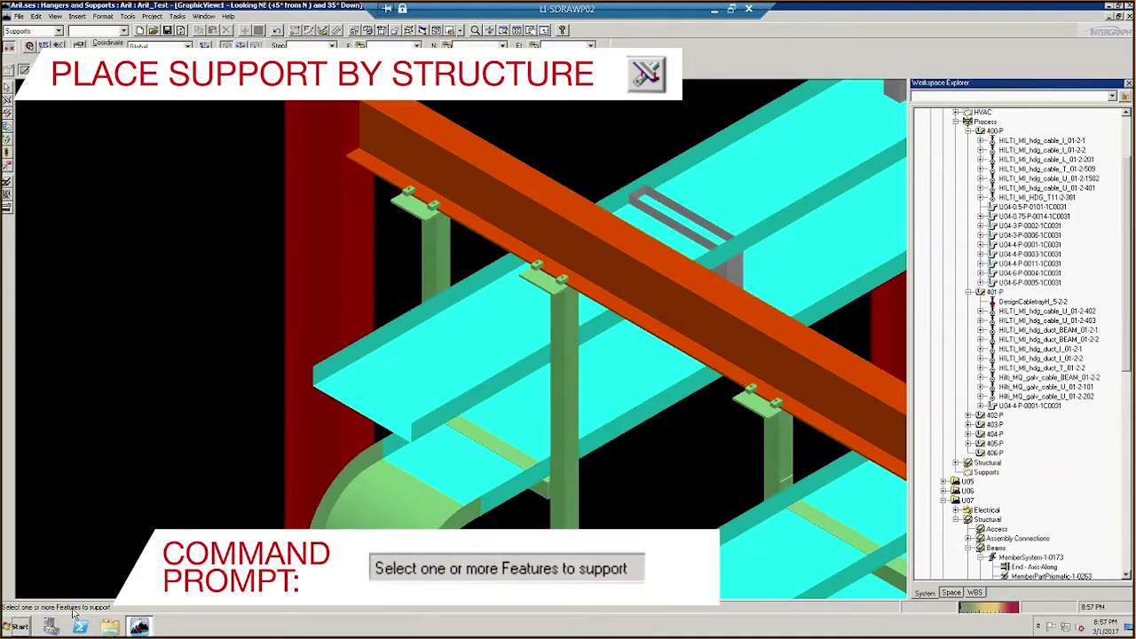
pyautogui.click(452, 366)
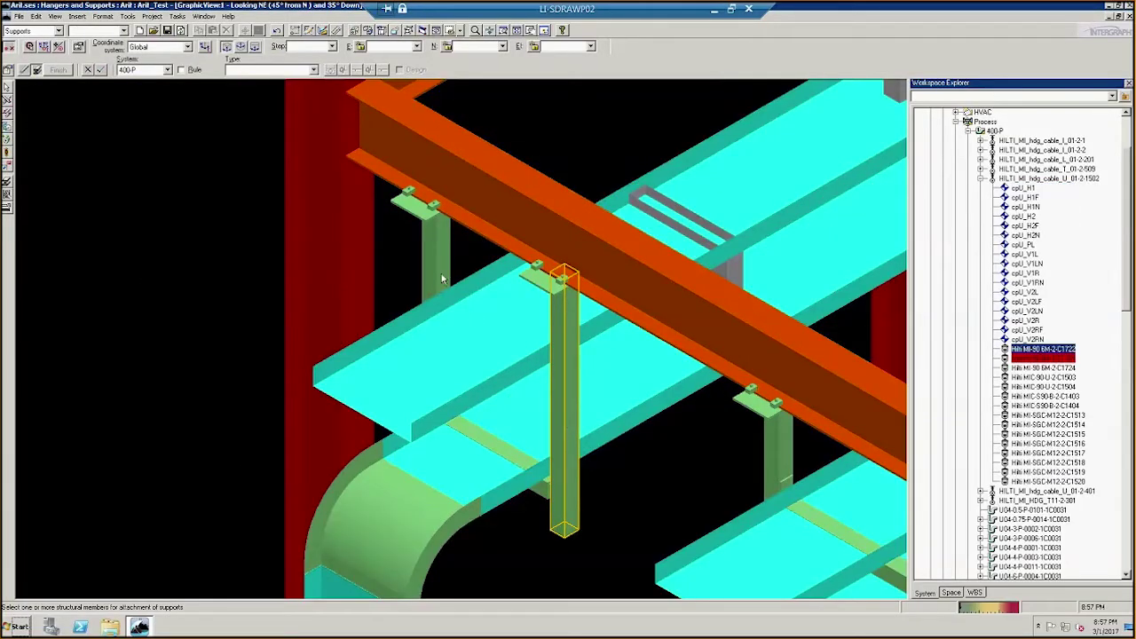
# Add the second U-support vertical, accept both legs as supporting structure, and list support types
pyautogui.keyDown('ctrl'); pyautogui.click(436, 293); pyautogui.keyUp('ctrl')
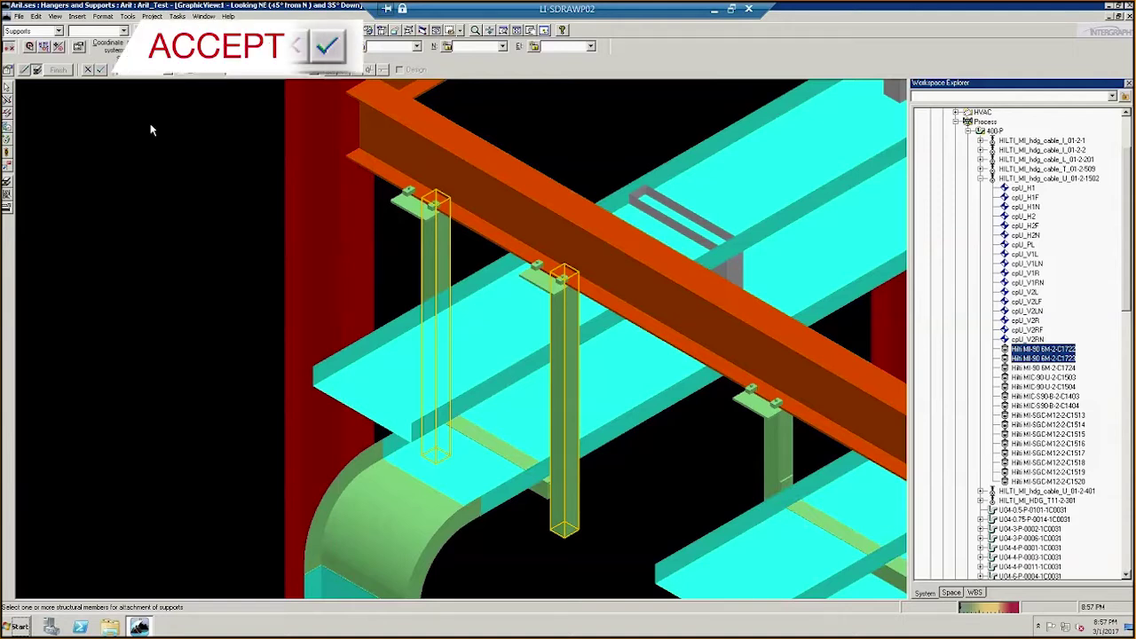
pyautogui.click(100, 70)
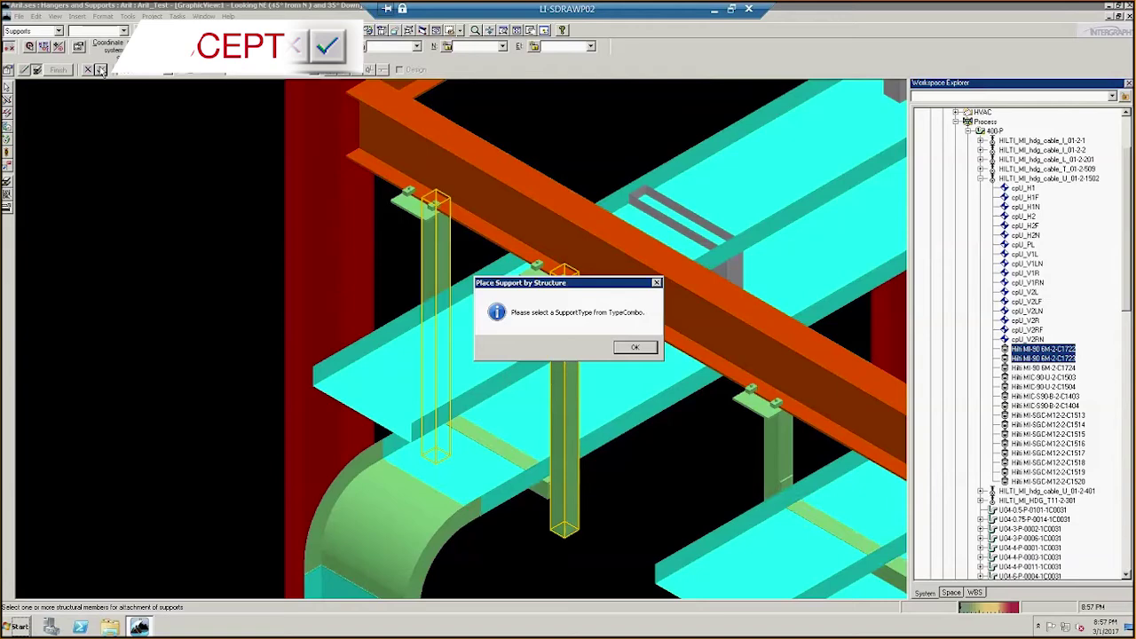
pyautogui.click(634, 349)
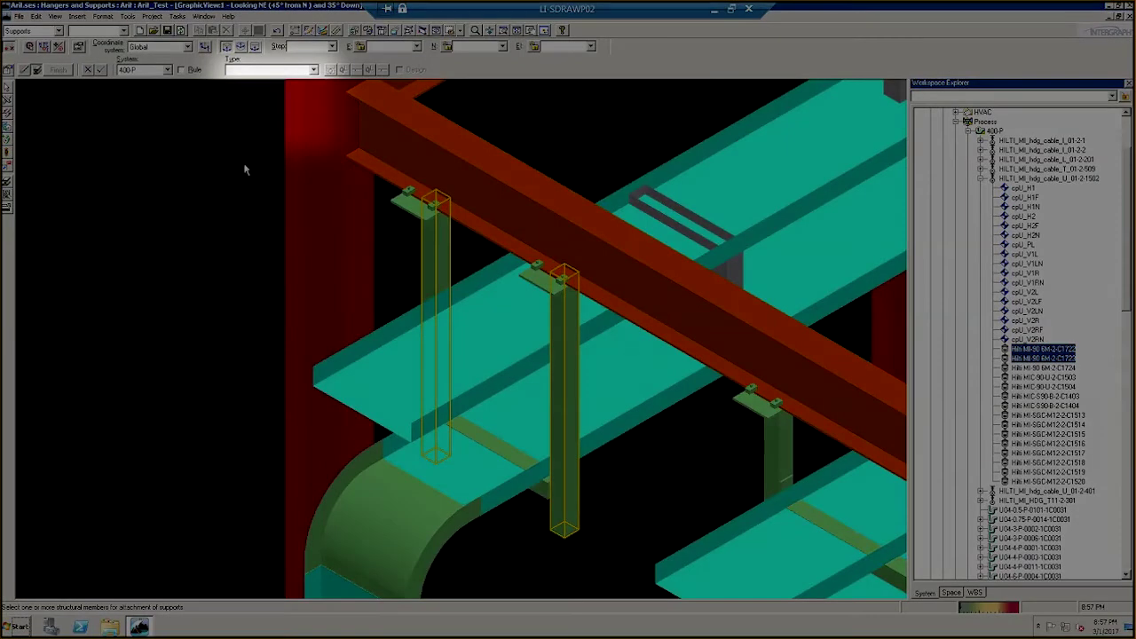
pyautogui.click(313, 69)
pyautogui.click(324, 136)
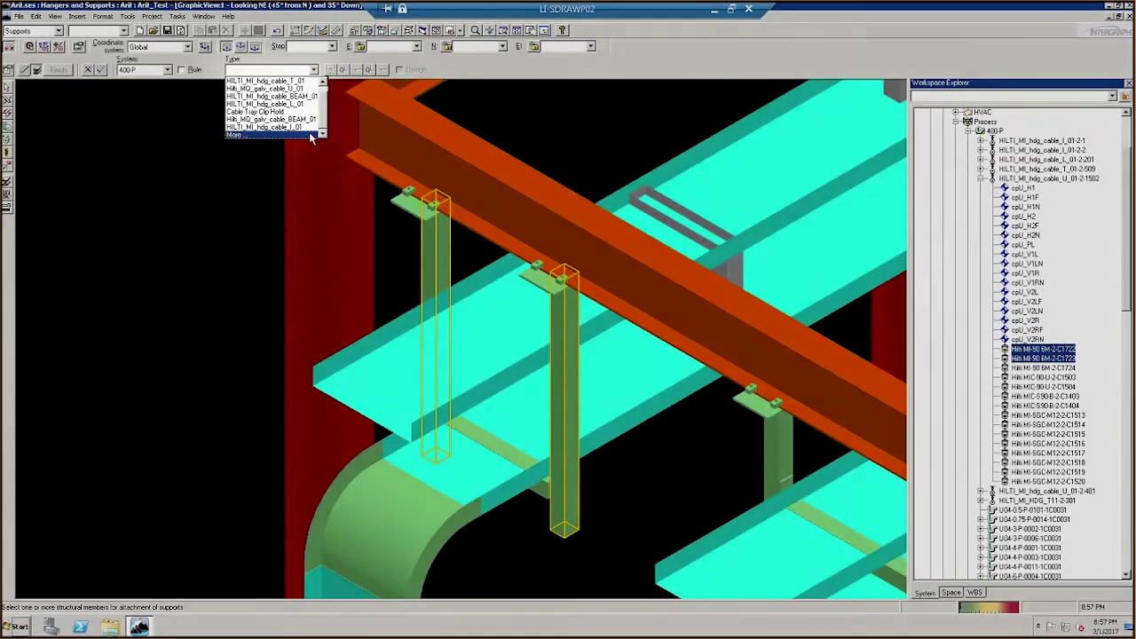
# Pick HILTI_MI_hdg_cable_BEAM_01 from Hilti MIAssy > Cabletray Supports > HILTI_MI_HDG_CABL_BEAM as the support
pyautogui.click(310, 135)
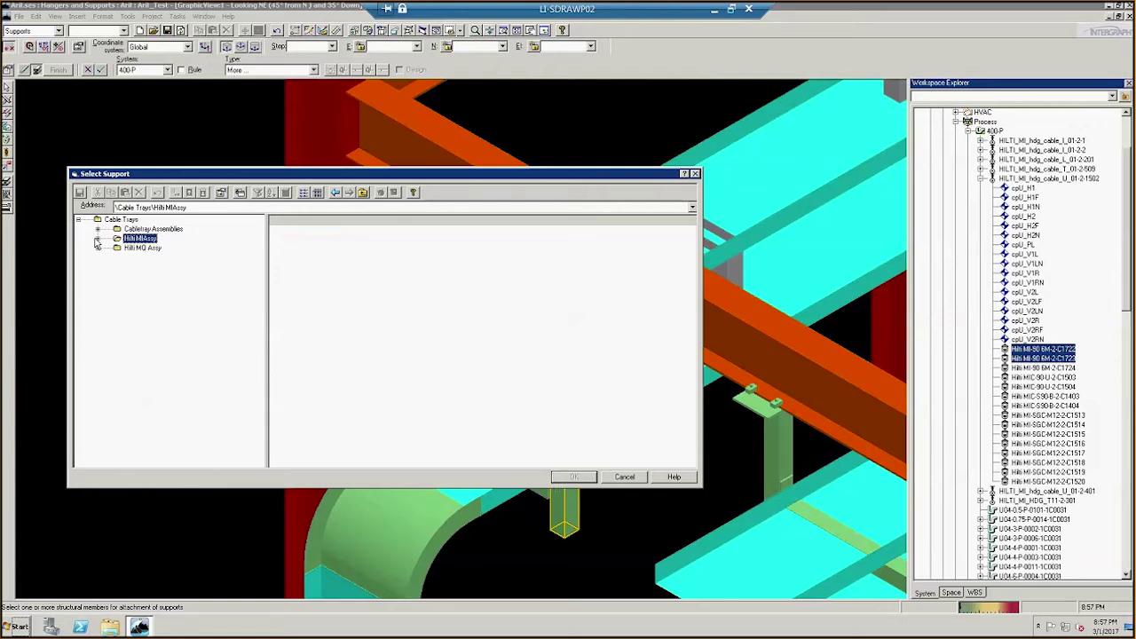
pyautogui.click(98, 239)
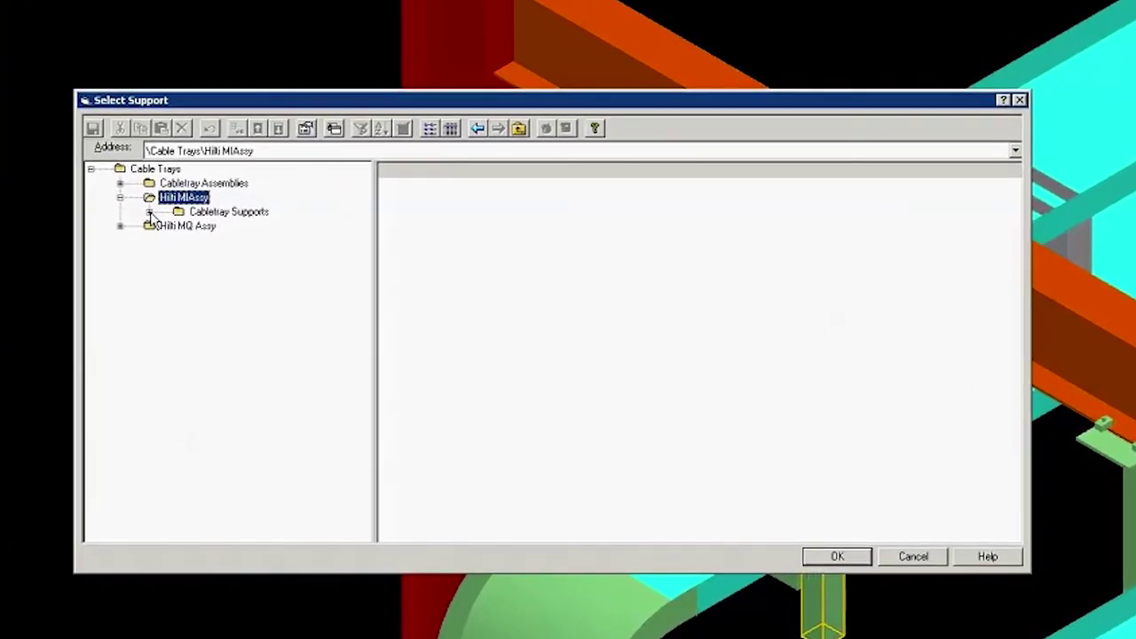
pyautogui.click(149, 212)
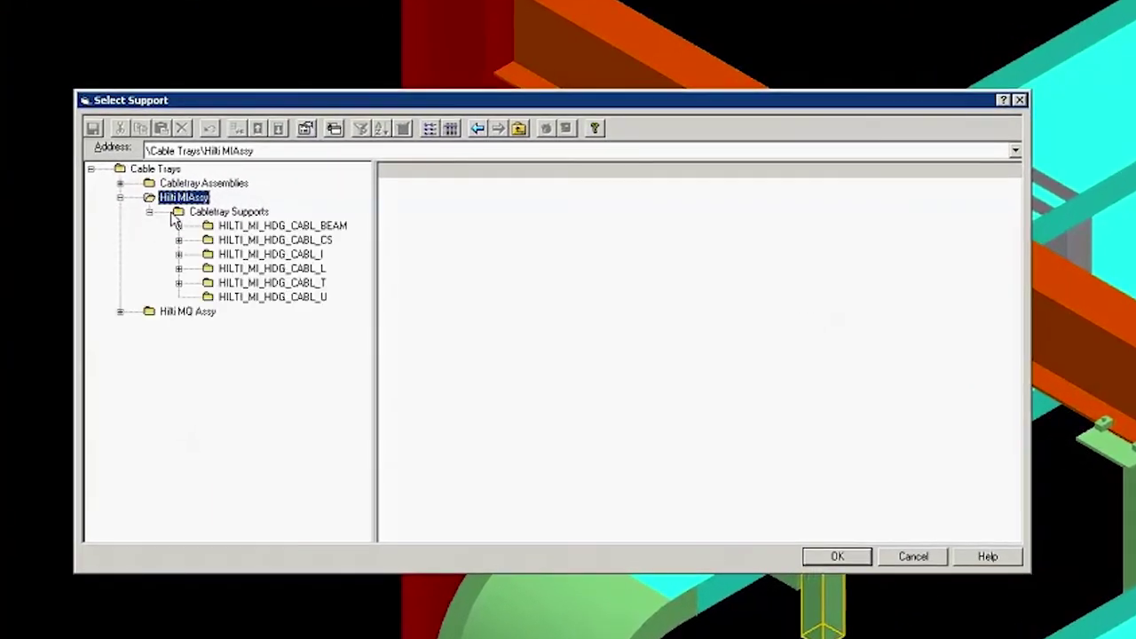
pyautogui.click(229, 229)
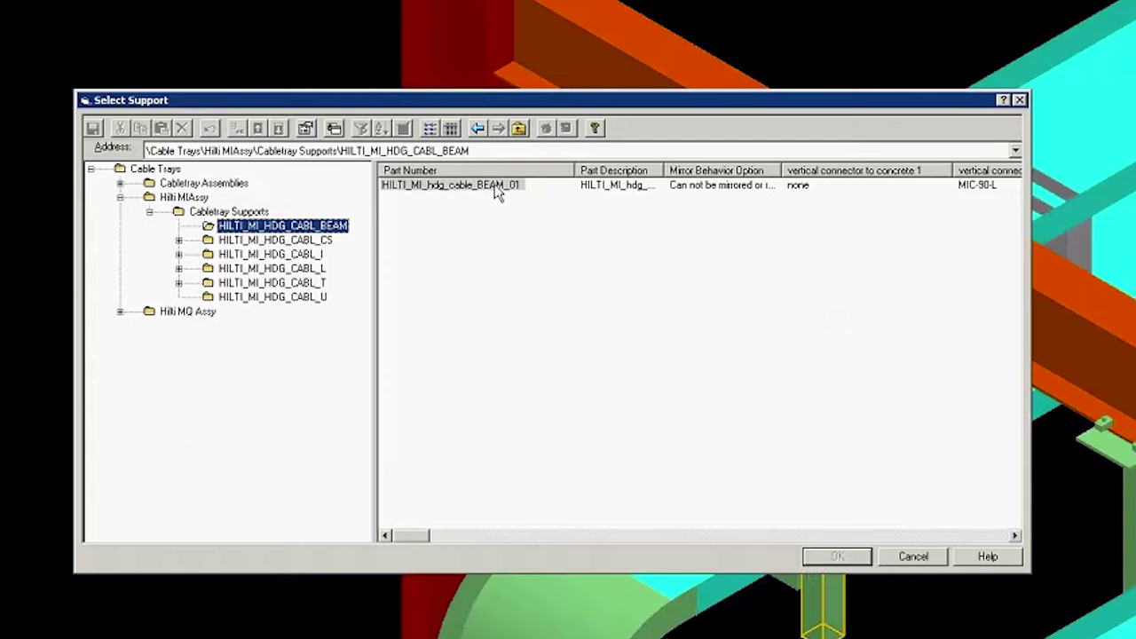
pyautogui.click(498, 194)
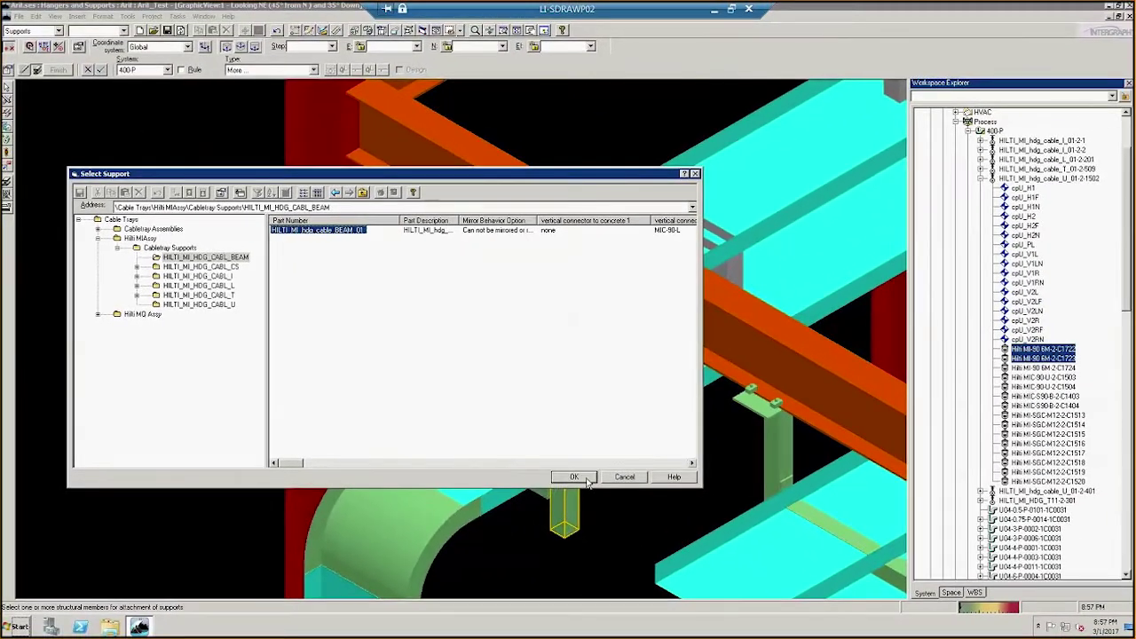
pyautogui.click(586, 477)
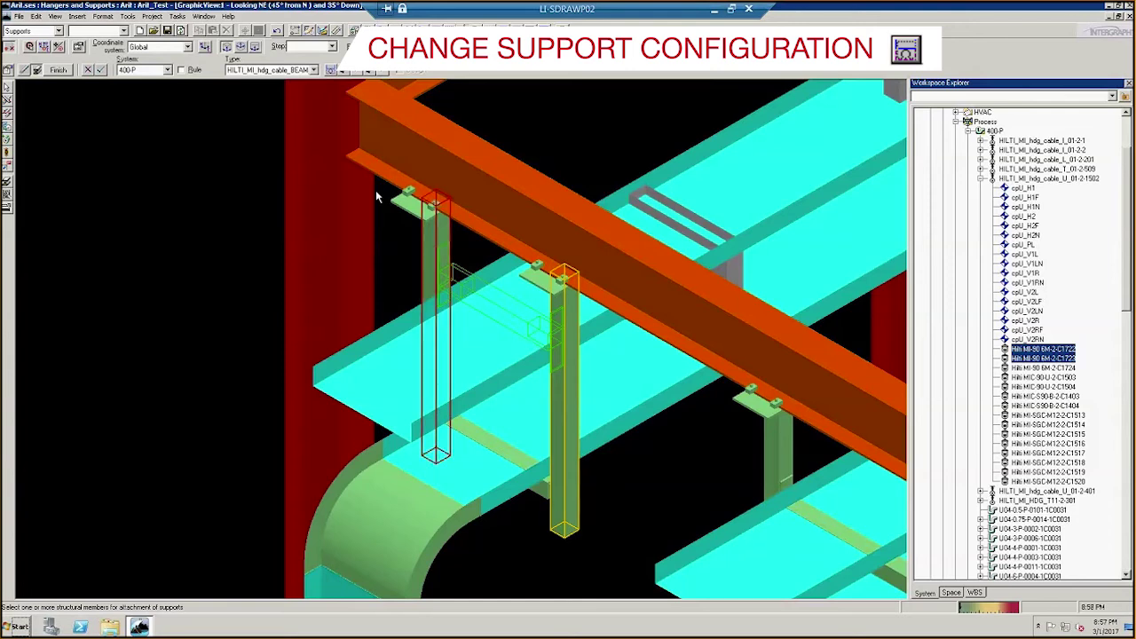
# Switch the cable beam's configuration, then accept and finish placing it across the verticals
pyautogui.click(330, 102)
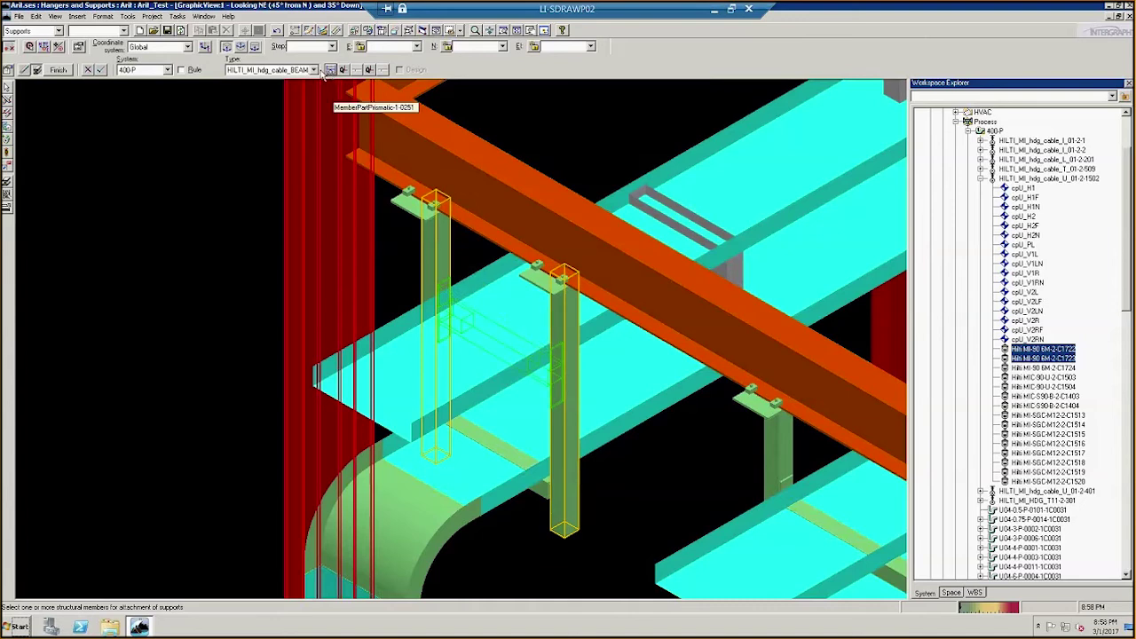
pyautogui.click(100, 69)
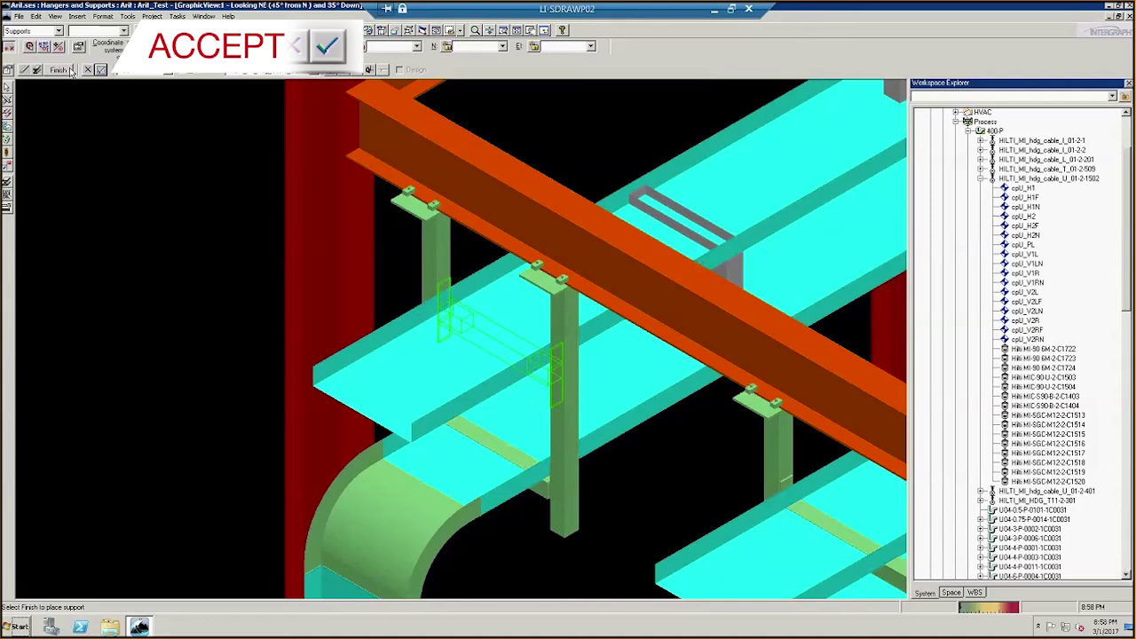
pyautogui.click(61, 71)
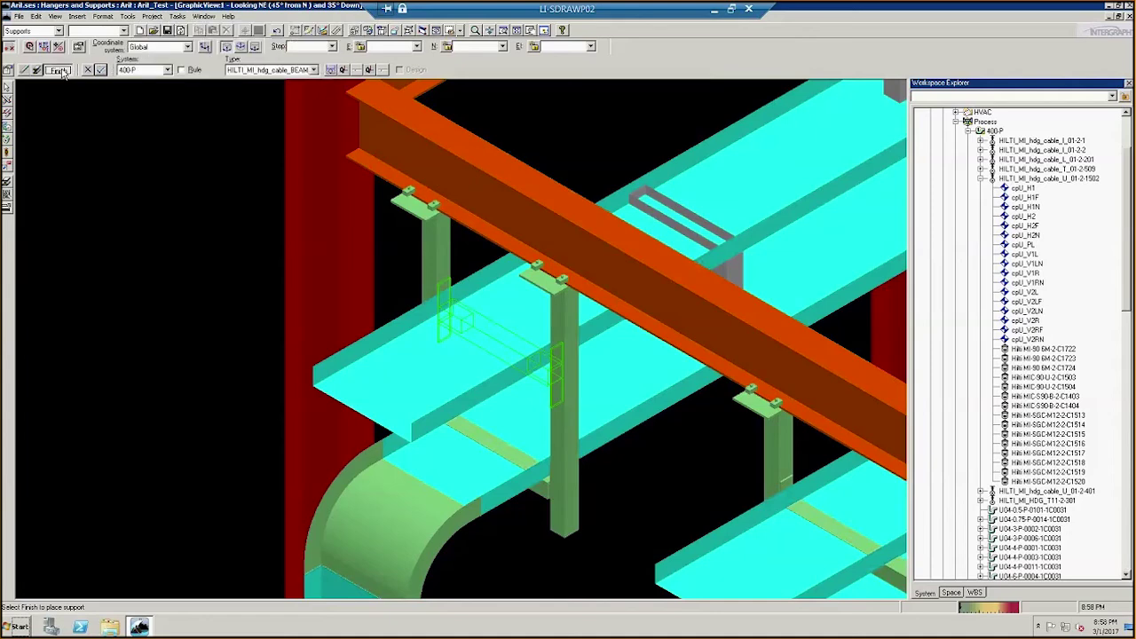